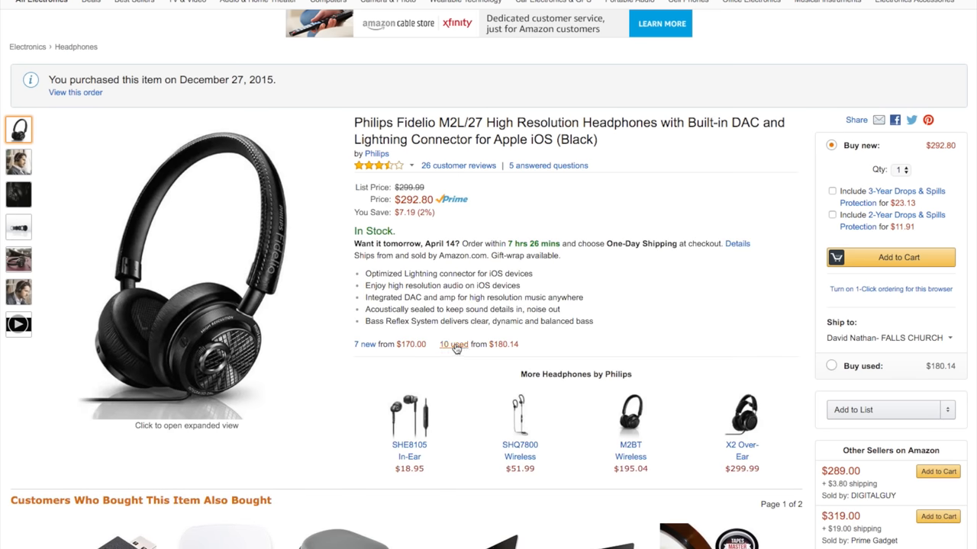
List the 10 used offers for the Philips Fidelio M2L/27, each Very Good at $180.14
click(454, 344)
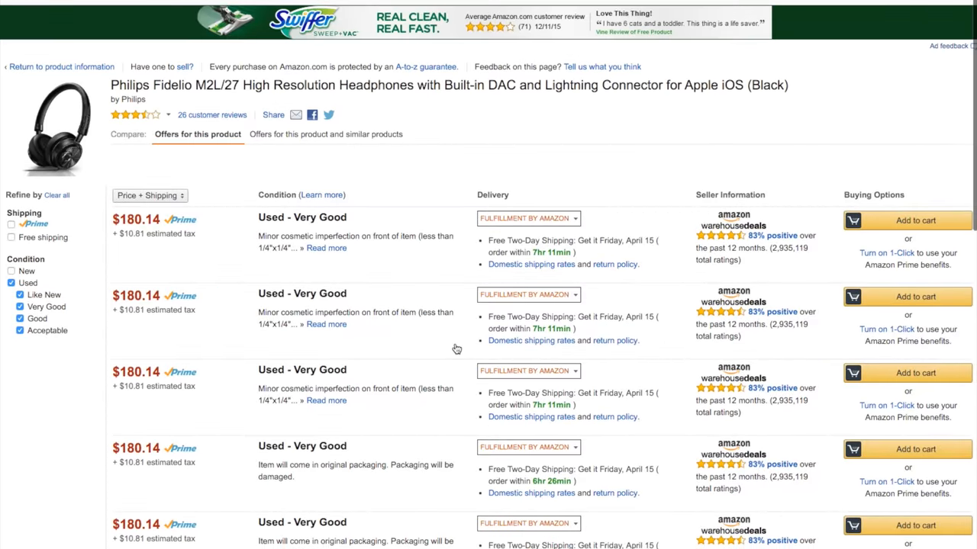